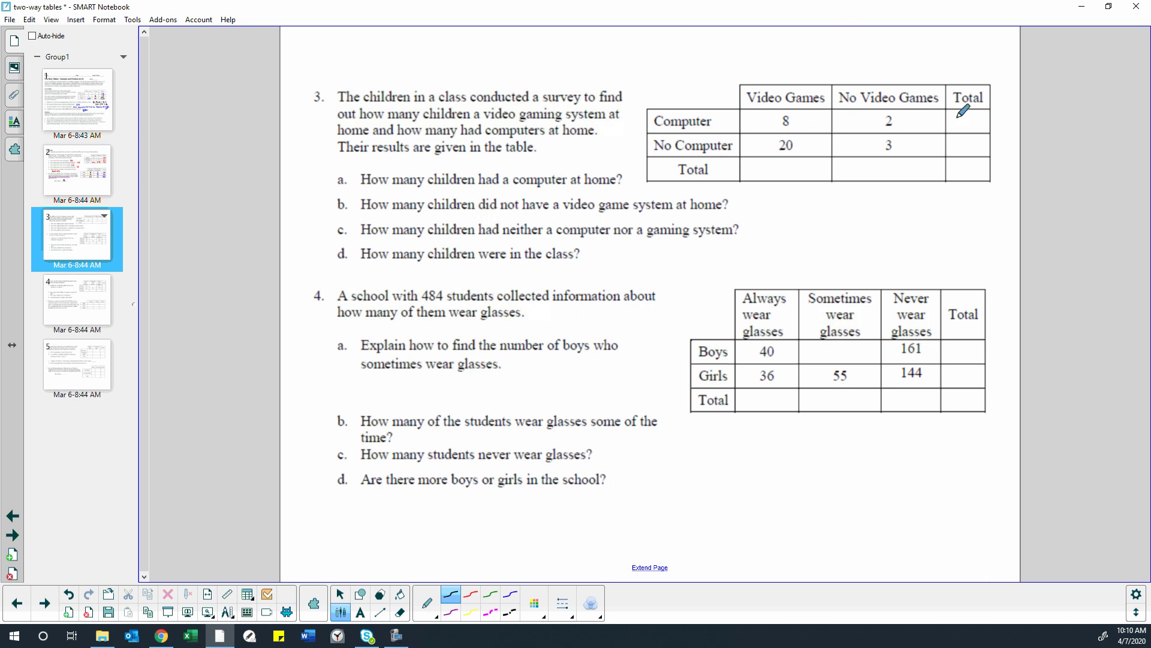
Step: With the purple pen, handwrite 484 in the table's bottom-right grand-total cell
{"action": "left_click", "coordinate": [993, 120]}
{"action": "left_click", "coordinate": [451, 612]}
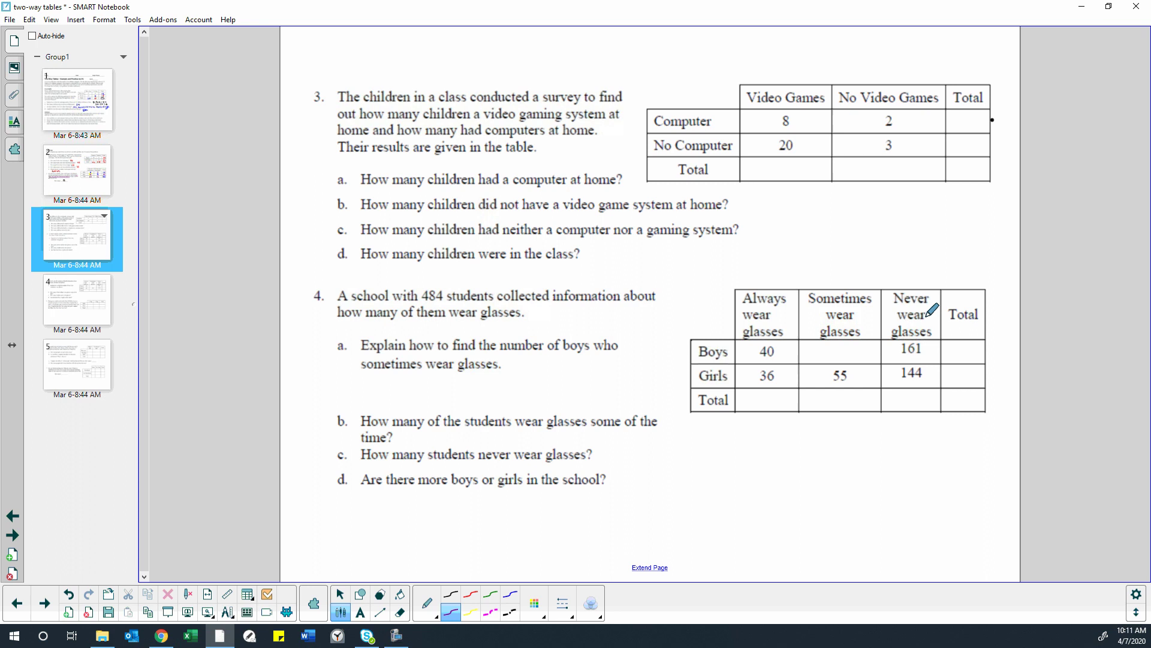
{"action": "mouse_move", "coordinate": [955, 391]}
{"action": "left_mouse_down"}
{"action": "mouse_move", "coordinate": [959, 410]}
{"action": "mouse_move", "coordinate": [976, 394]}
{"action": "mouse_move", "coordinate": [993, 400]}
{"action": "mouse_move", "coordinate": [987, 412]}
{"action": "left_mouse_up"}
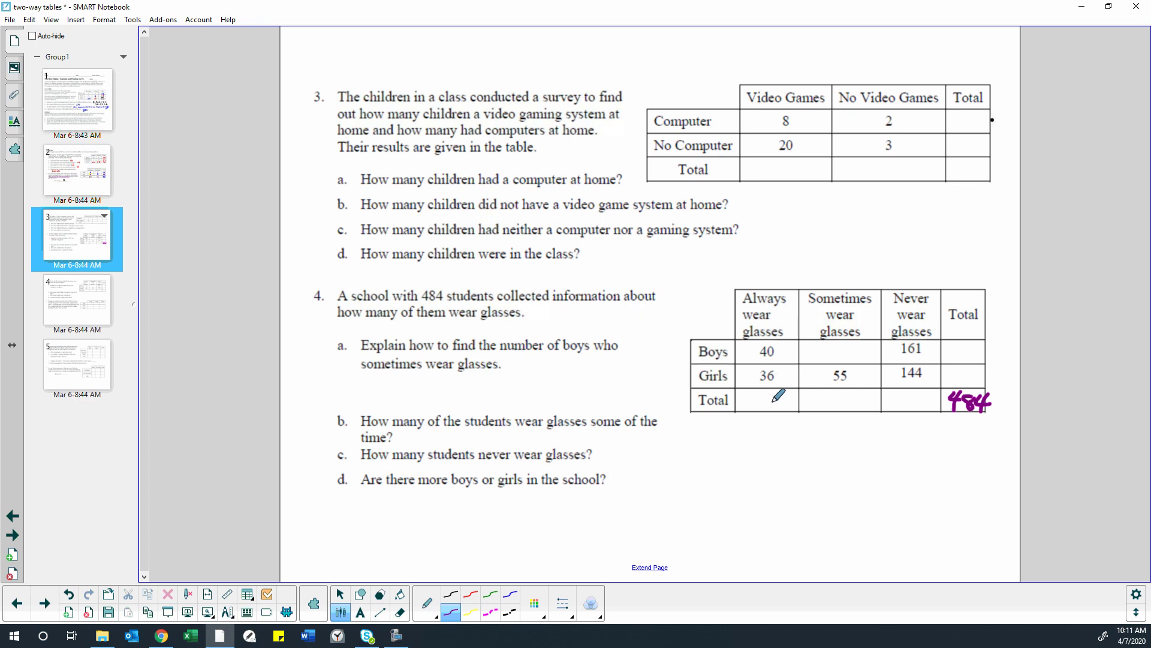
Step: Handwrite 76 under Always and 305 under Never in the Total row
{"action": "mouse_move", "coordinate": [759, 394]}
{"action": "left_mouse_down"}
{"action": "mouse_move", "coordinate": [766, 410]}
{"action": "mouse_move", "coordinate": [788, 401]}
{"action": "mouse_move", "coordinate": [775, 402]}
{"action": "left_mouse_up"}
{"action": "mouse_move", "coordinate": [892, 395]}
{"action": "left_mouse_down"}
{"action": "mouse_move", "coordinate": [893, 407]}
{"action": "mouse_move", "coordinate": [931, 394]}
{"action": "mouse_move", "coordinate": [921, 408]}
{"action": "left_mouse_up"}
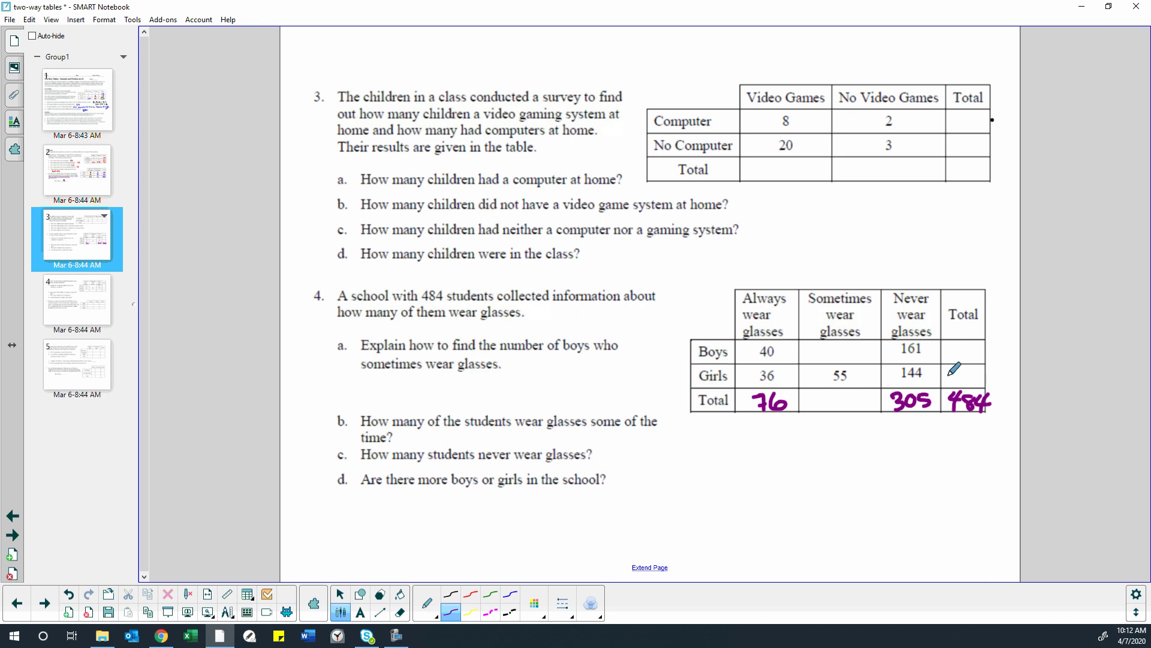
Step: Handwrite 235 in the Girls Total cell and 249 in the Boys Total cell
{"action": "mouse_move", "coordinate": [948, 367]}
{"action": "left_mouse_down"}
{"action": "mouse_move", "coordinate": [959, 381]}
{"action": "mouse_move", "coordinate": [969, 371]}
{"action": "mouse_move", "coordinate": [966, 383]}
{"action": "mouse_move", "coordinate": [994, 365]}
{"action": "left_mouse_up"}
{"action": "left_click_drag", "start_coordinate": [948, 345], "coordinate": [981, 358]}
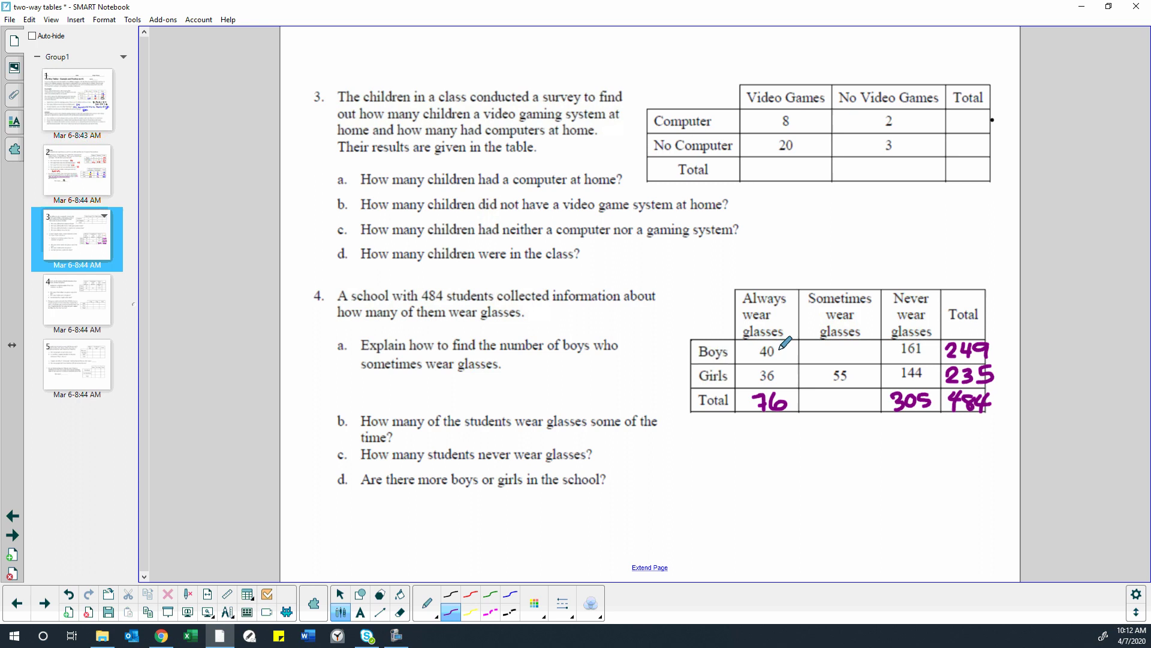
Step: Write 48 in the Boys/Sometimes cell and start the Sometimes column total
{"action": "mouse_move", "coordinate": [830, 344]}
{"action": "left_mouse_down"}
{"action": "mouse_move", "coordinate": [836, 355]}
{"action": "mouse_move", "coordinate": [847, 345]}
{"action": "left_mouse_up"}
{"action": "mouse_move", "coordinate": [822, 390]}
{"action": "left_mouse_down"}
{"action": "mouse_move", "coordinate": [820, 410]}
{"action": "mouse_move", "coordinate": [836, 393]}
{"action": "mouse_move", "coordinate": [846, 398]}
{"action": "mouse_move", "coordinate": [838, 408]}
{"action": "left_mouse_up"}
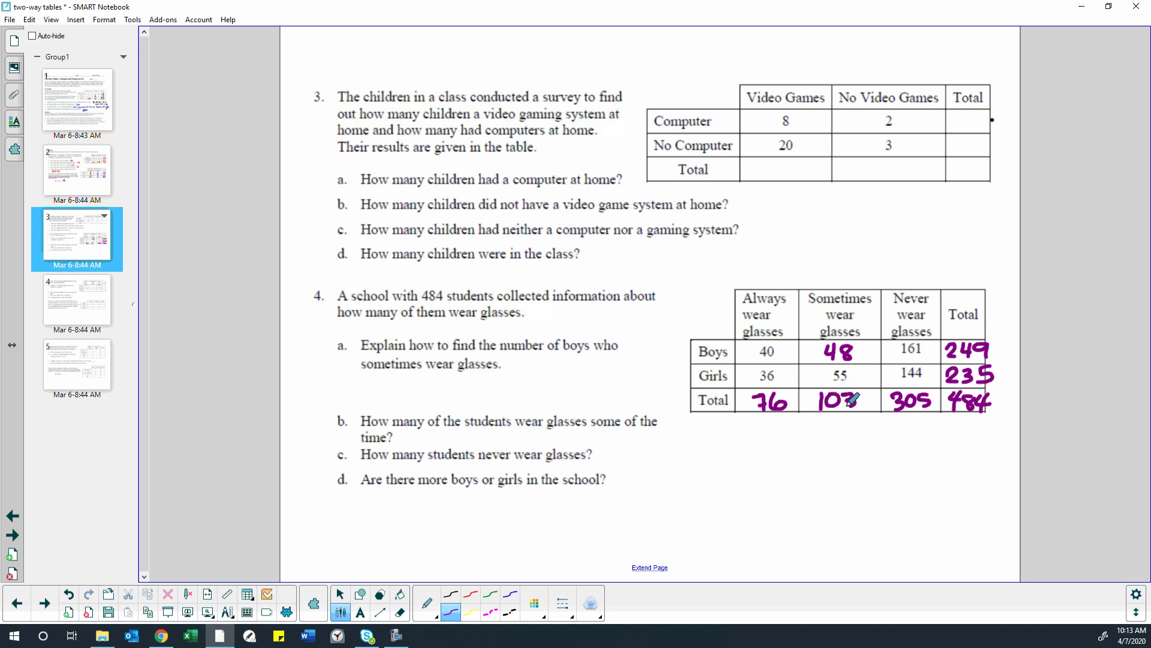